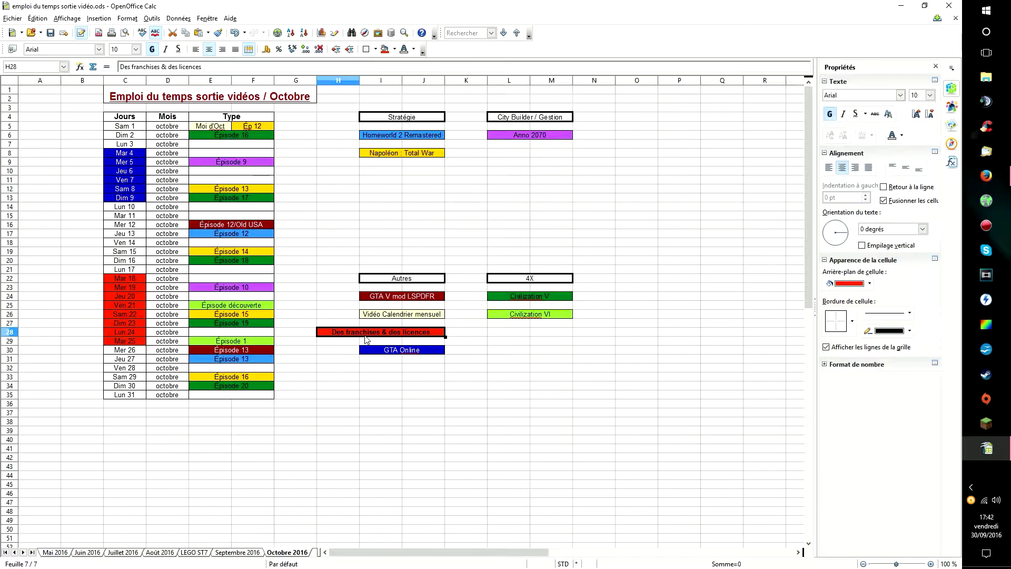
Step: Examine the GTA Online legend entry and the blue dates from Mar 4 to Dim 9 in the October schedule
left_click(400, 351)
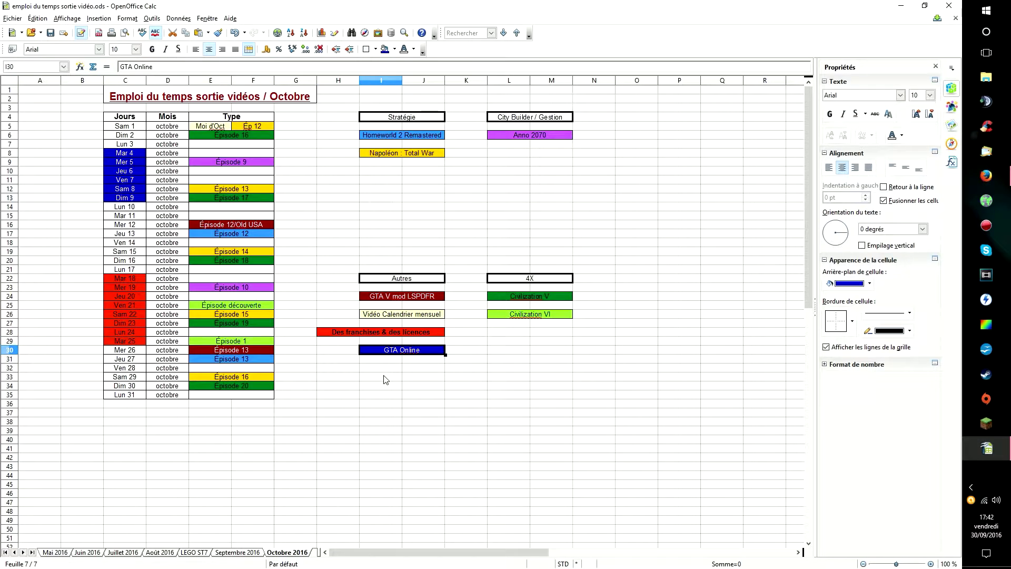
left_click_drag(384, 377, 413, 371)
left_click(429, 368)
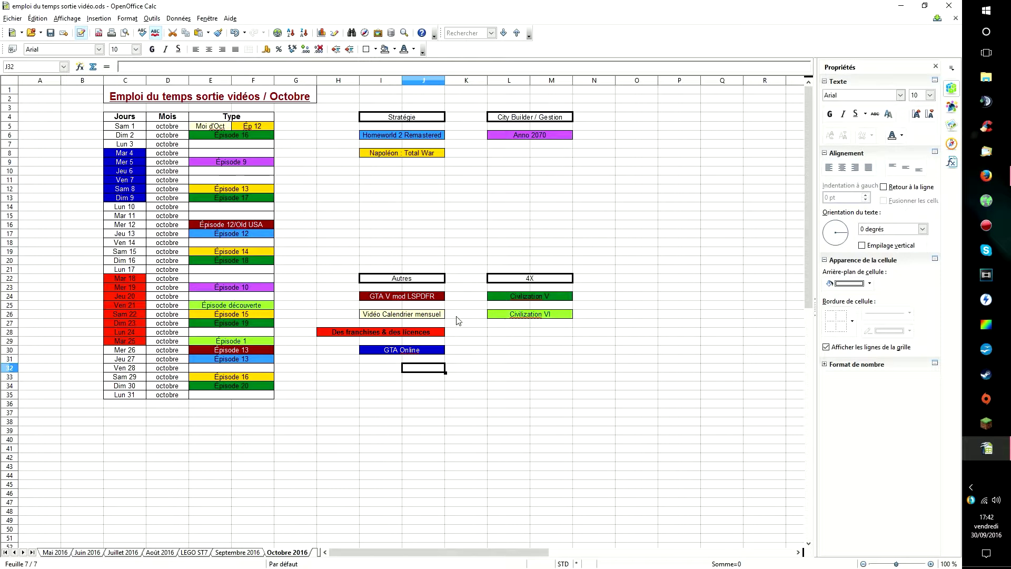
mouse_move(246, 136)
left_mouse_down()
mouse_move(260, 293)
mouse_move(253, 396)
mouse_move(253, 127)
left_mouse_up()
left_click(324, 200)
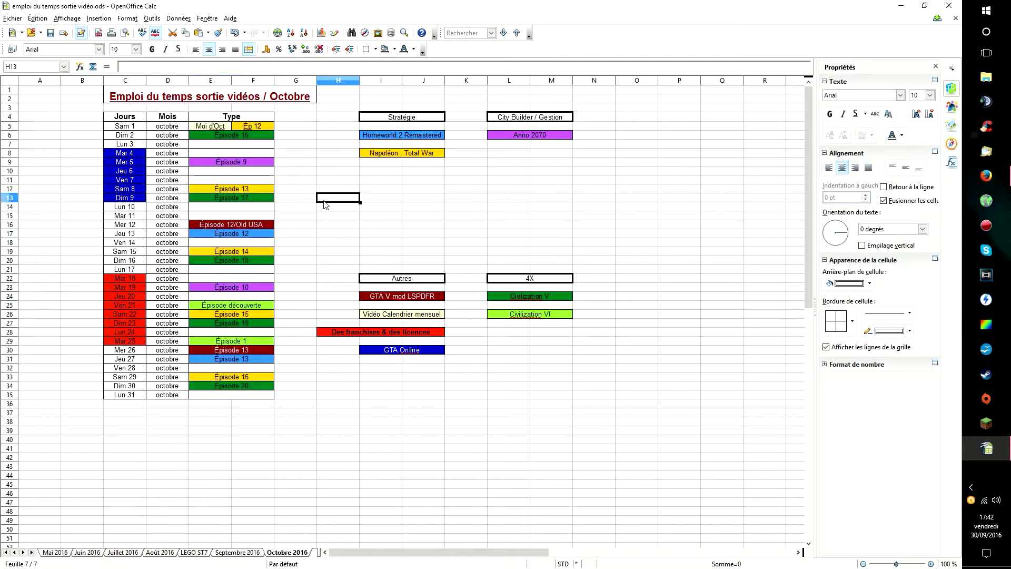
left_click_drag(128, 154, 127, 198)
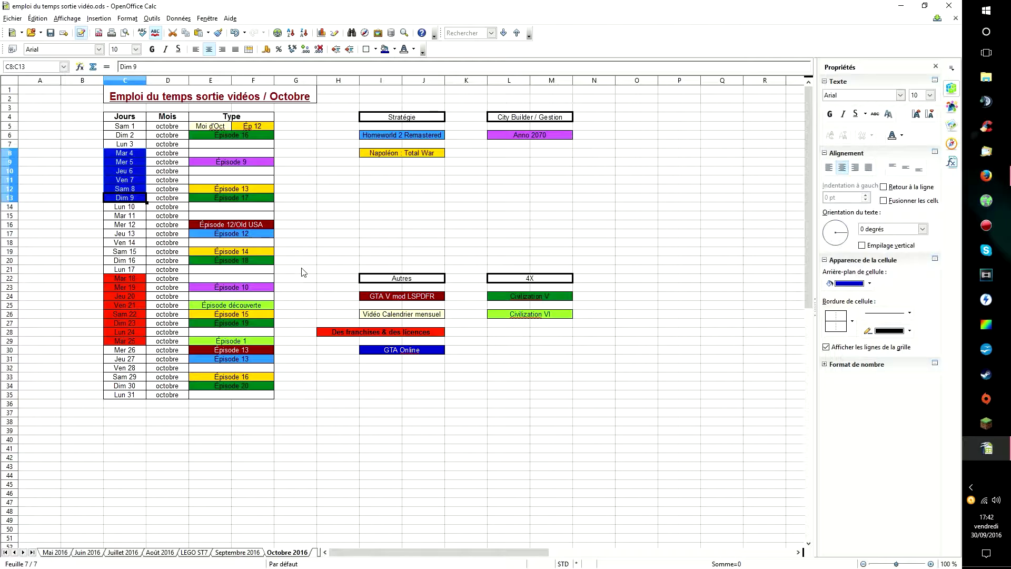
left_click(425, 351)
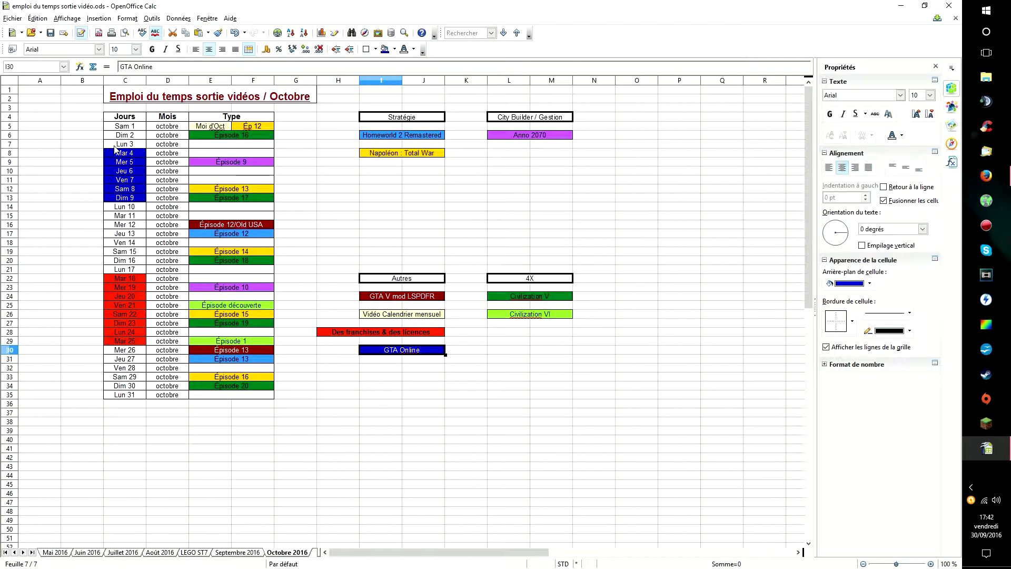
left_click_drag(121, 153, 122, 197)
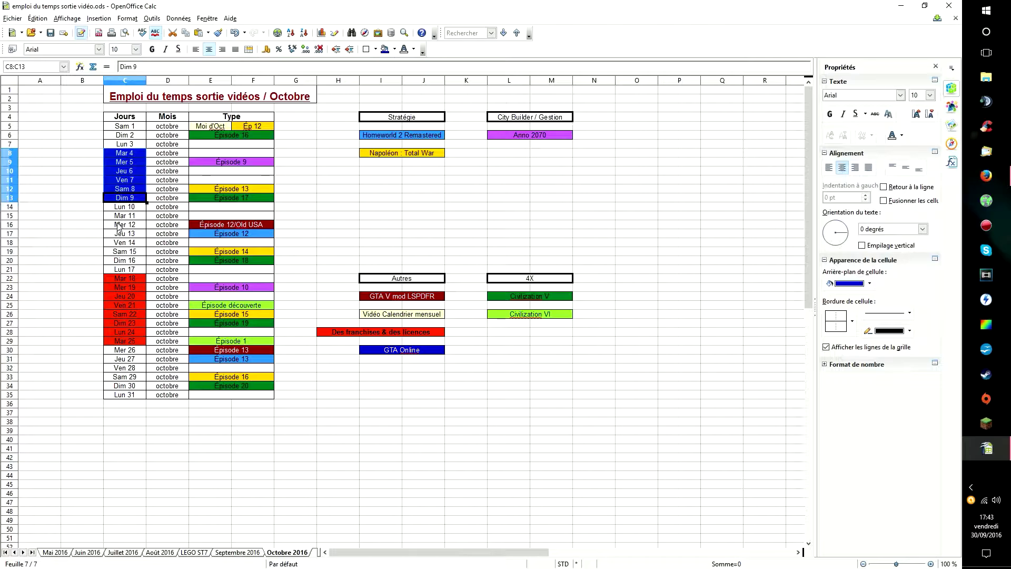
left_click(126, 162)
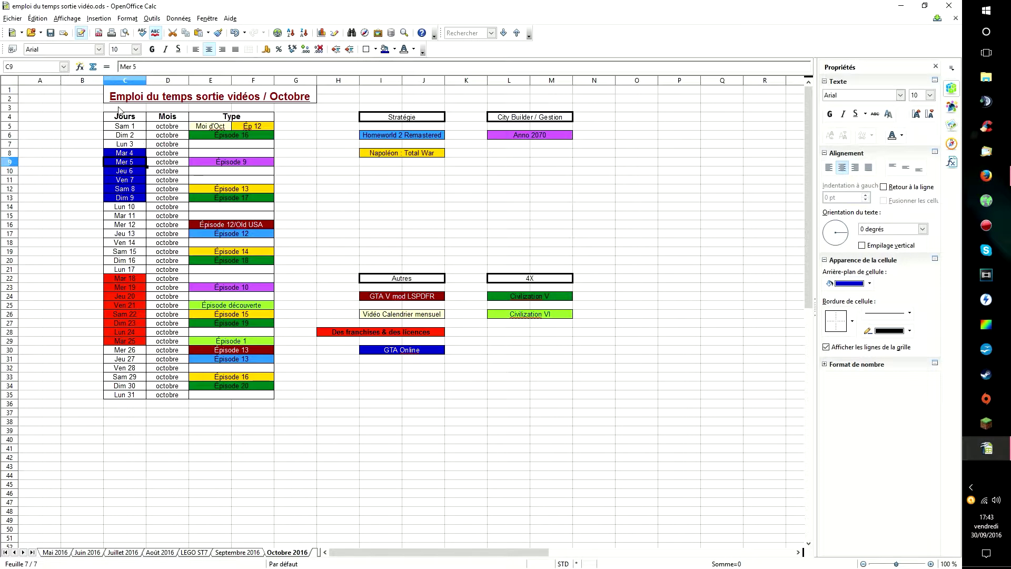
Step: Examine the red dates and the "Des franchises & des licences" legend entry, and check the matching video on the YouTube channel in Firefox
left_click_drag(121, 276, 125, 341)
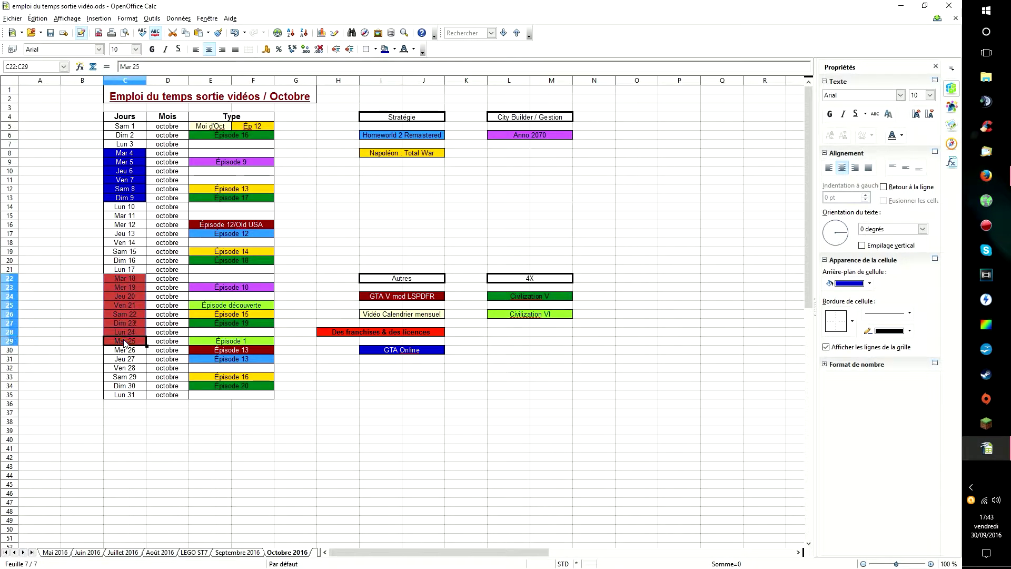
left_click(340, 341)
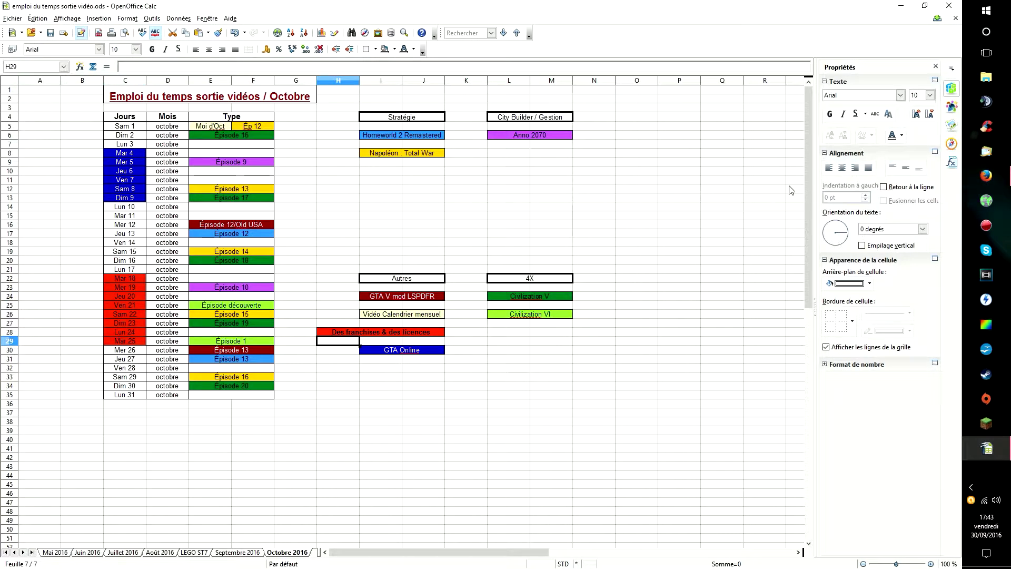
left_click(424, 333)
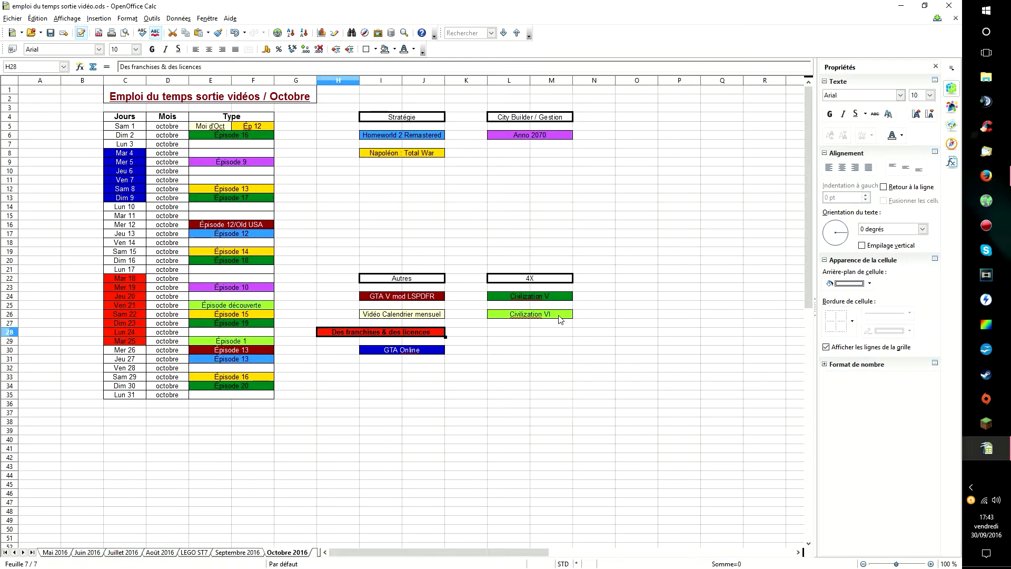
left_click(981, 179)
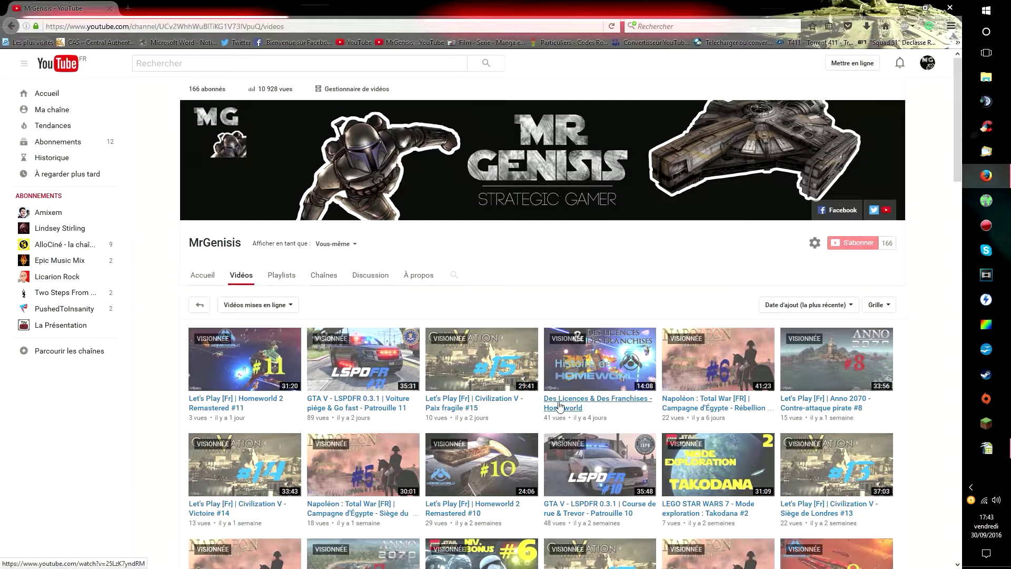
left_click(983, 447)
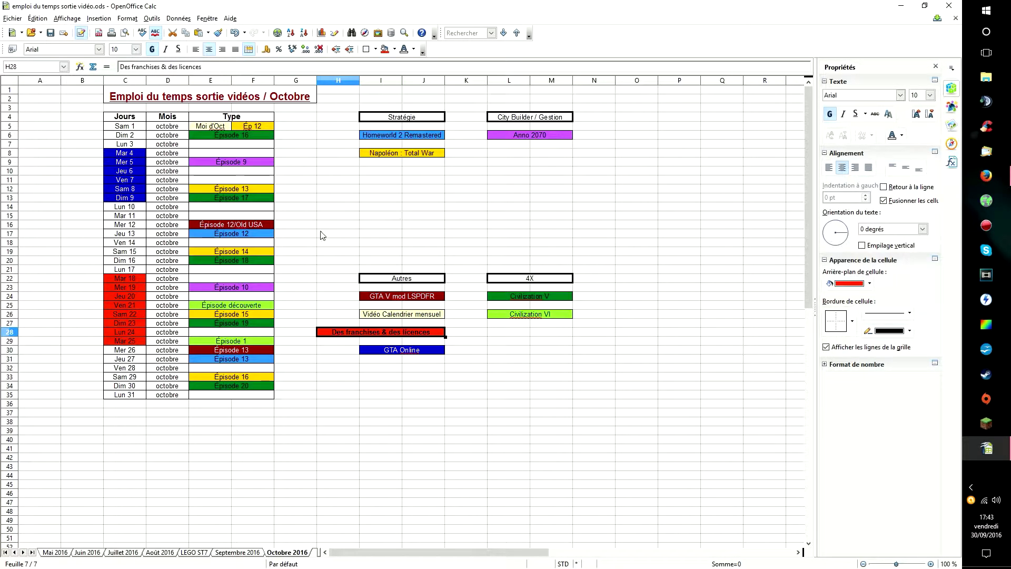
Step: Review the red date range Mar 18 to Mar 25, and consult the Septembre 2016 sheet before returning to Octobre 2016
left_click(140, 276)
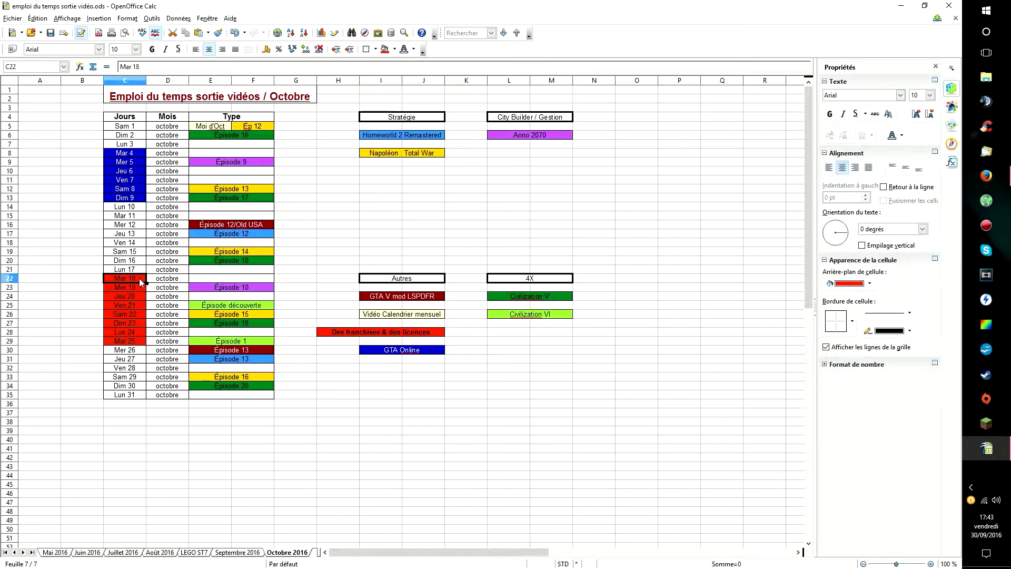
left_click_drag(139, 278, 141, 340)
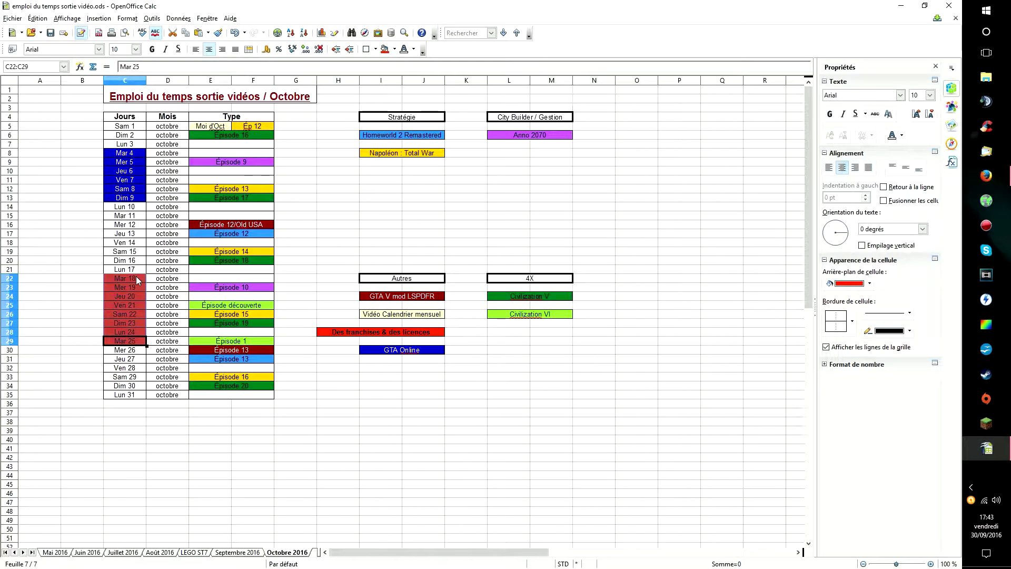
key("Escape")
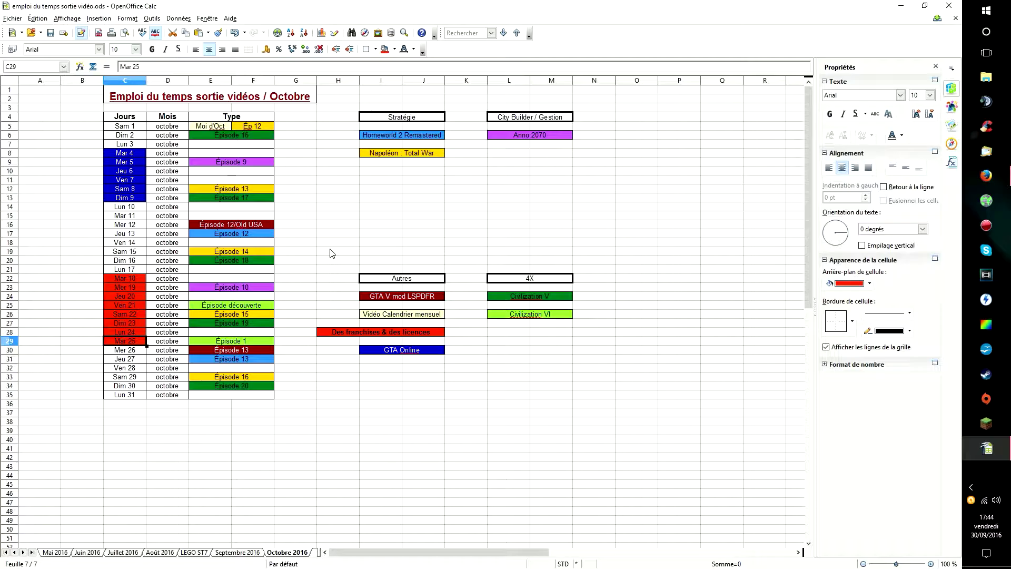
left_click(241, 554)
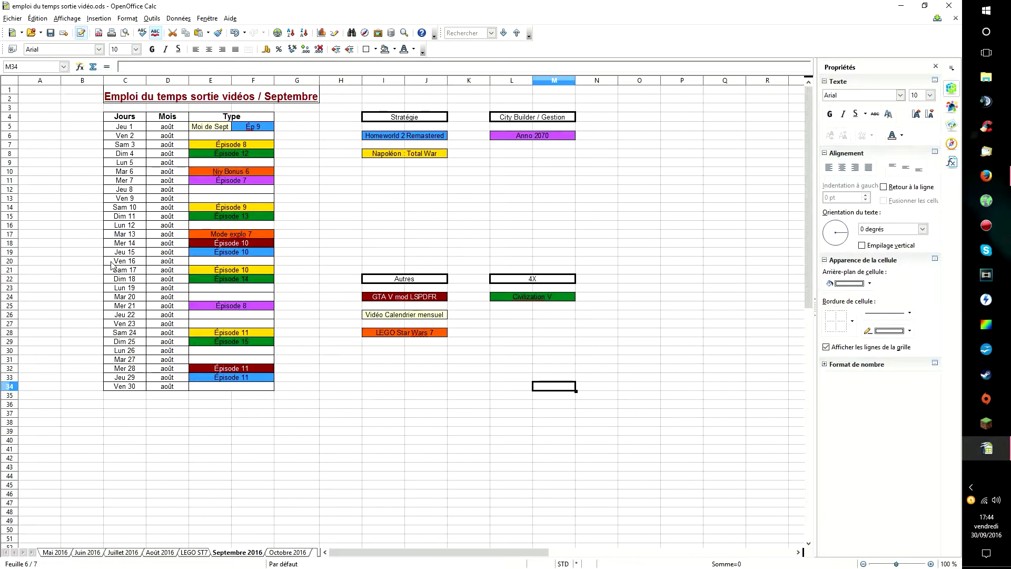
left_click(287, 553)
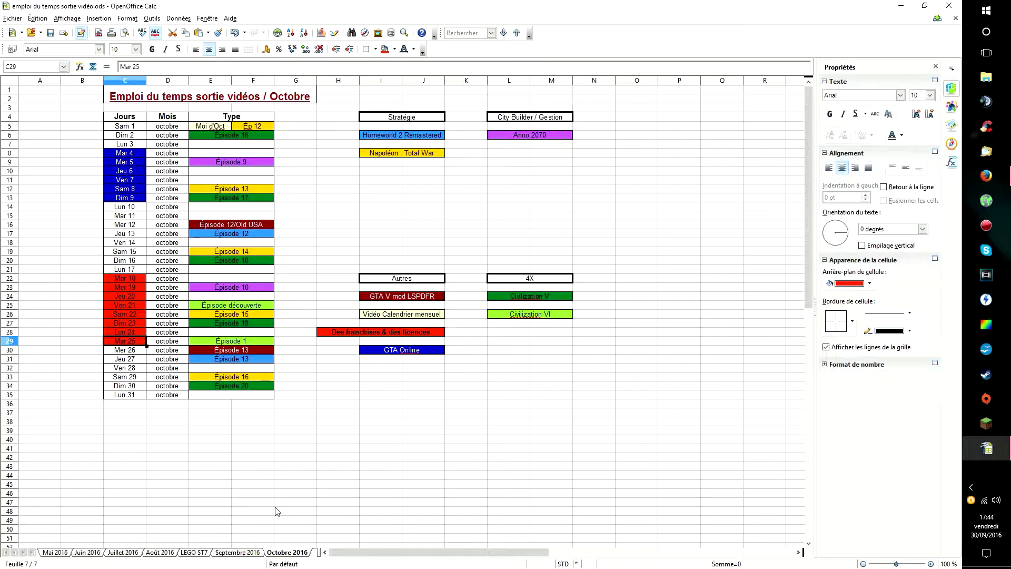
left_click(339, 261)
left_click_drag(368, 262, 420, 270)
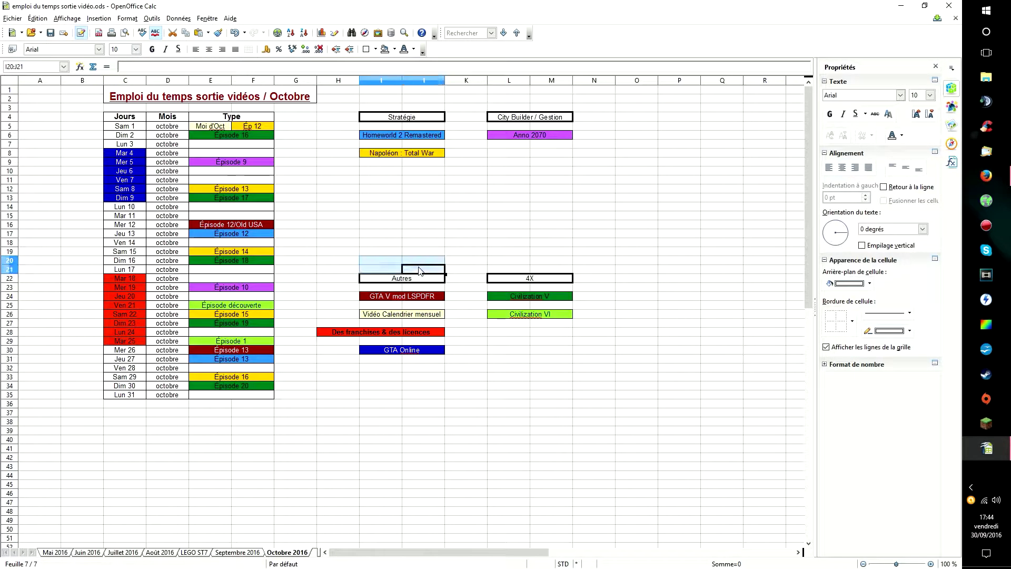
left_click(413, 263)
left_click(370, 263)
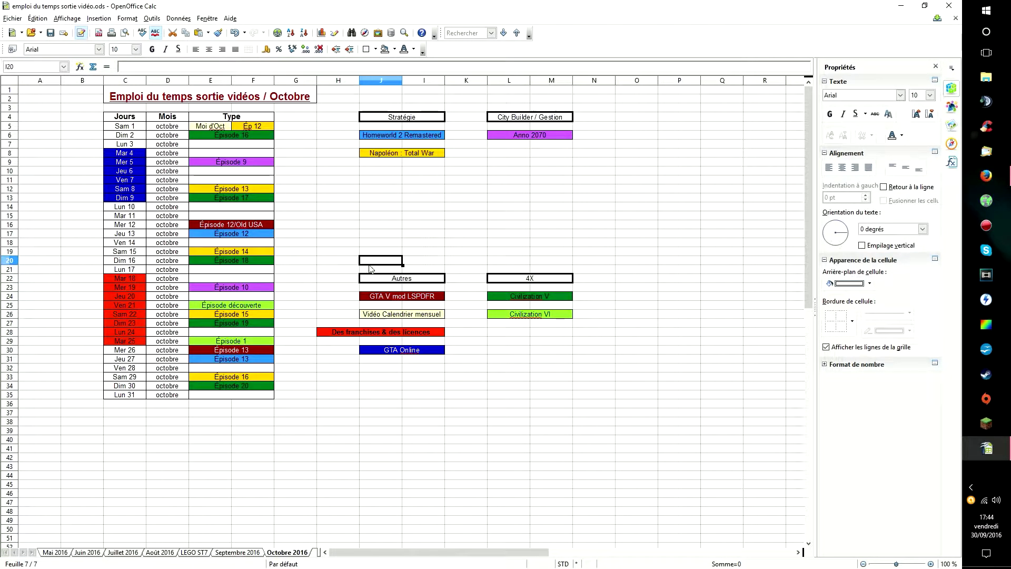
left_click(128, 118)
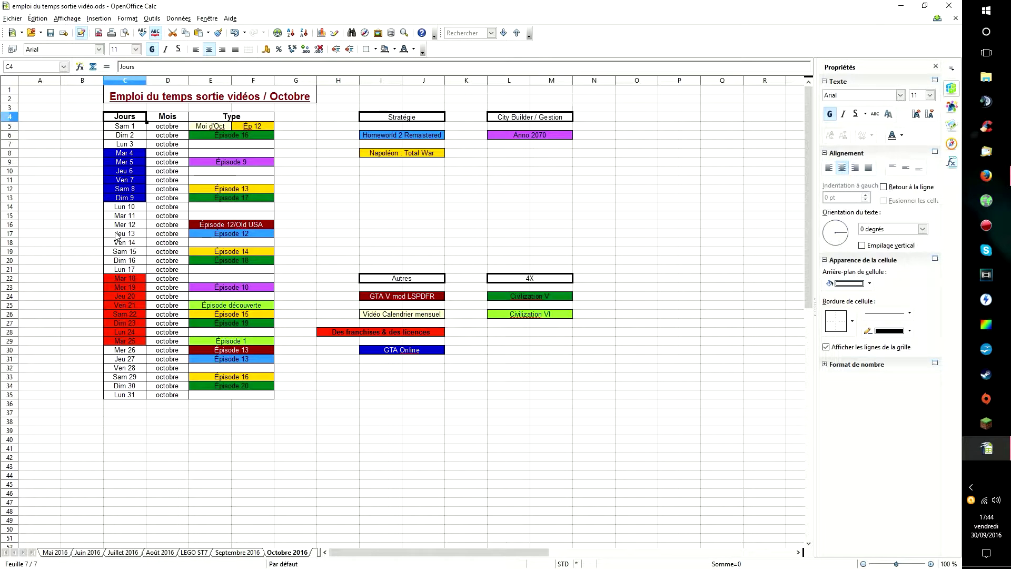
left_click(323, 262)
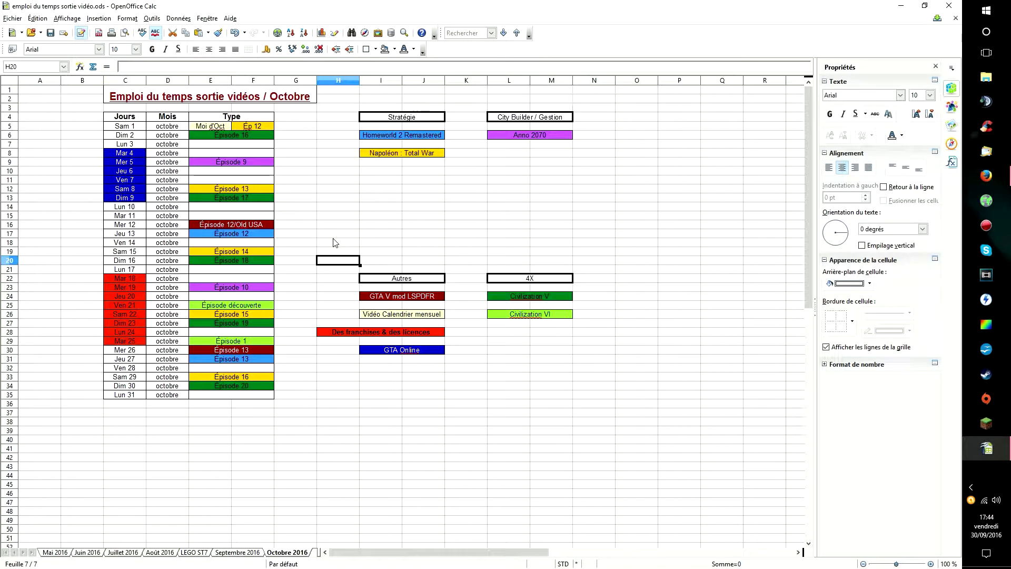
left_click(333, 242)
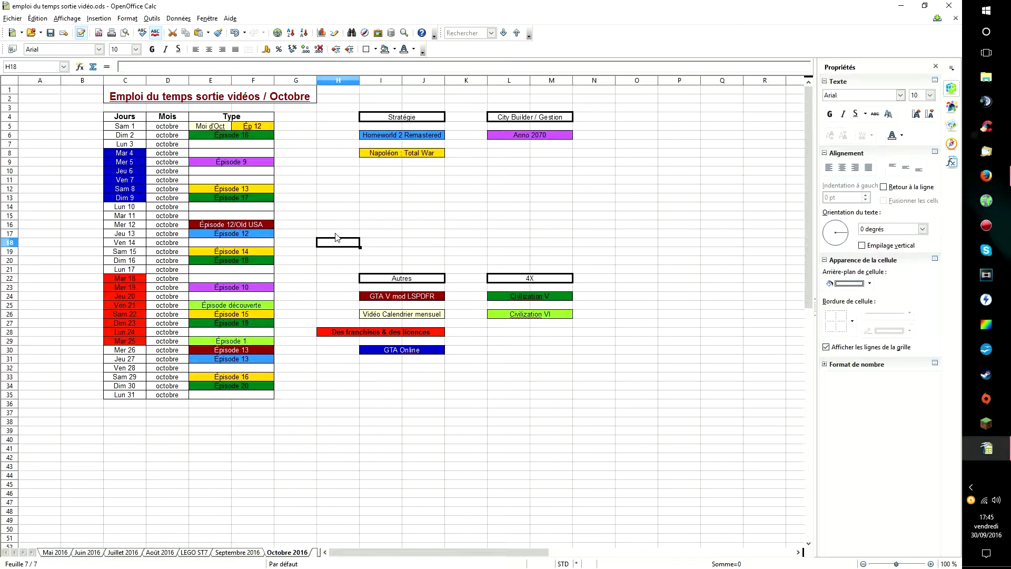
Step: Check the "Mode explo 7" entry on Mar 13 in the Septembre 2016 sheet and return to the Octobre 2016 sheet
left_click(252, 554)
left_click(250, 232)
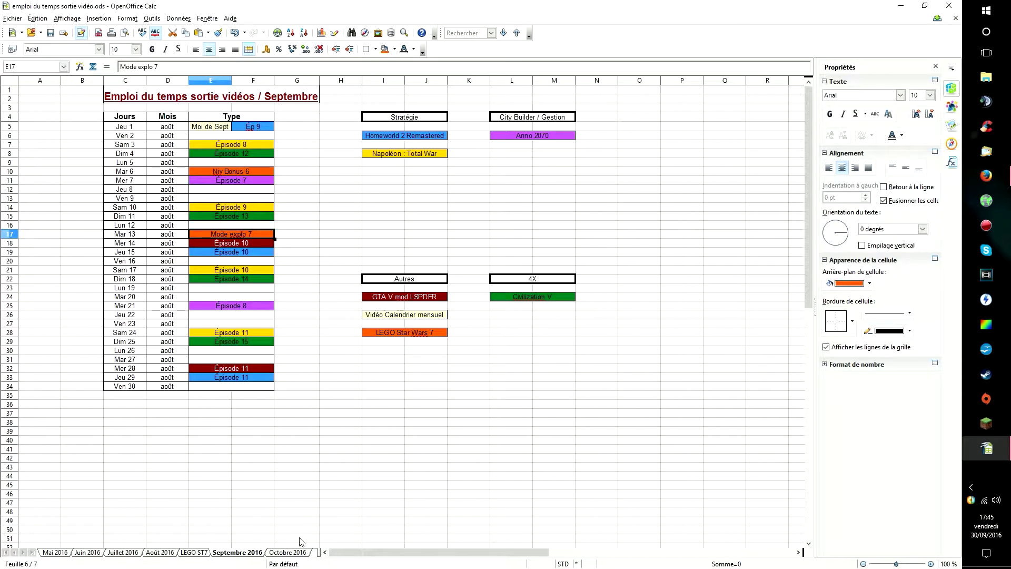
left_click(287, 552)
left_click(326, 262)
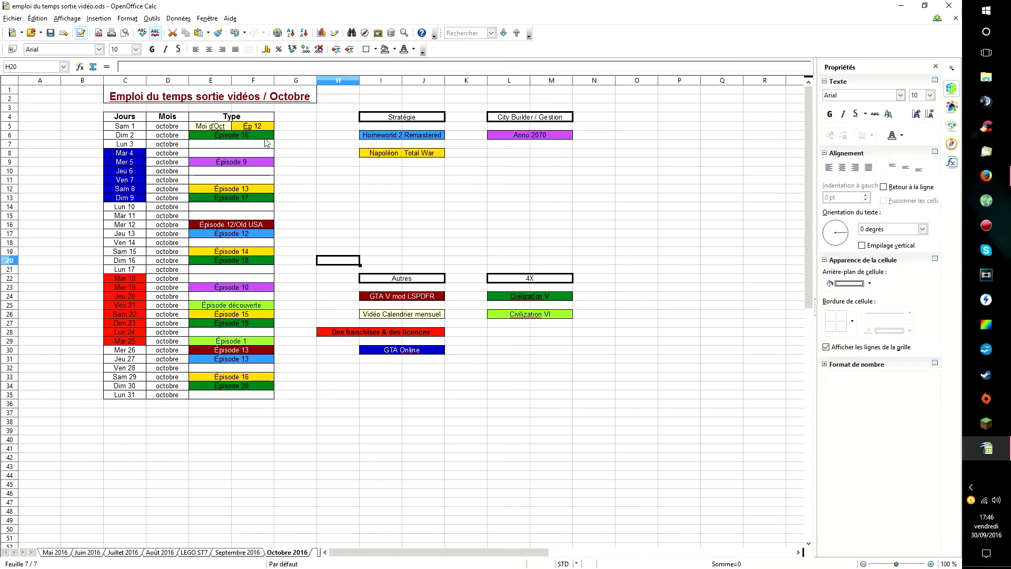
Step: Examine the October Anno 2070 episodes 9 and 10 and the GTA V mod LSPDFR entries for Mer 12 and Mer 26
left_click(254, 162)
left_click(237, 288)
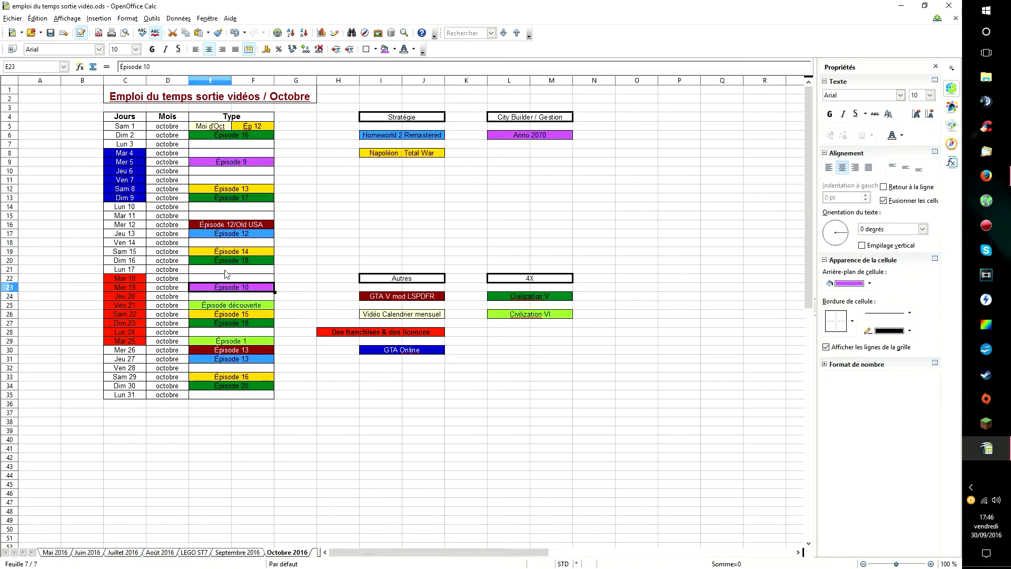
left_click(263, 226)
left_click(268, 353)
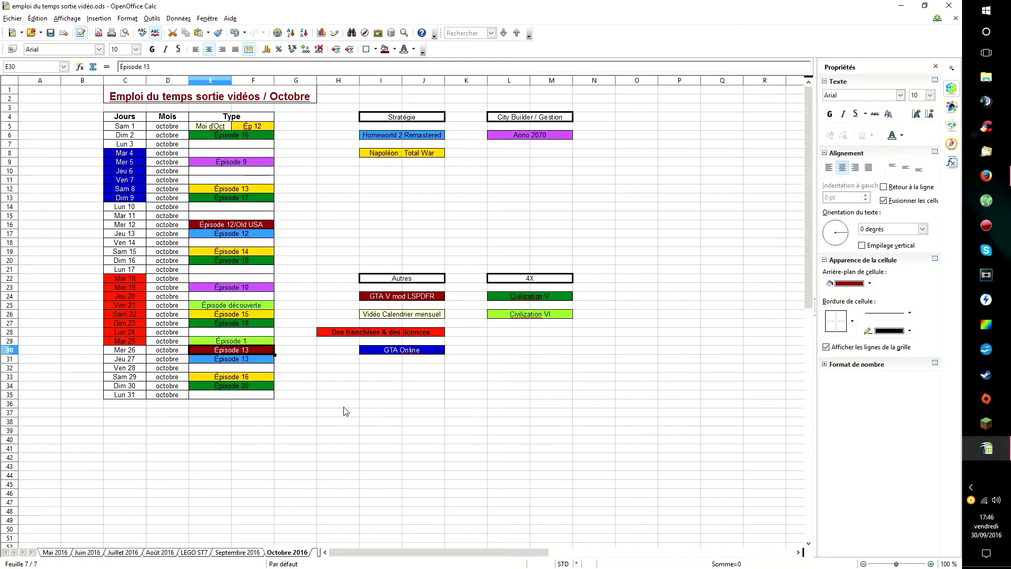
left_click(120, 225)
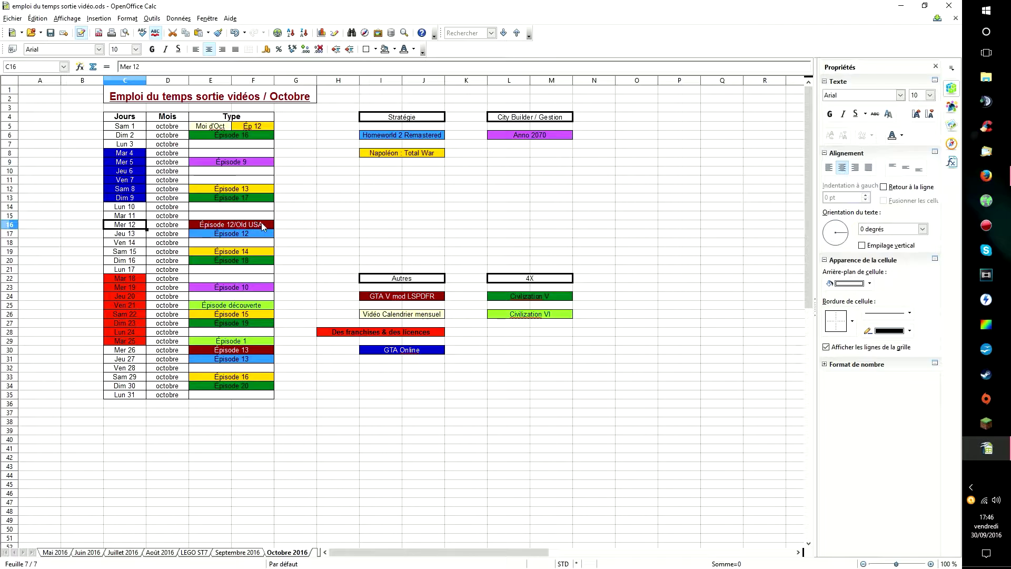
left_click(267, 229)
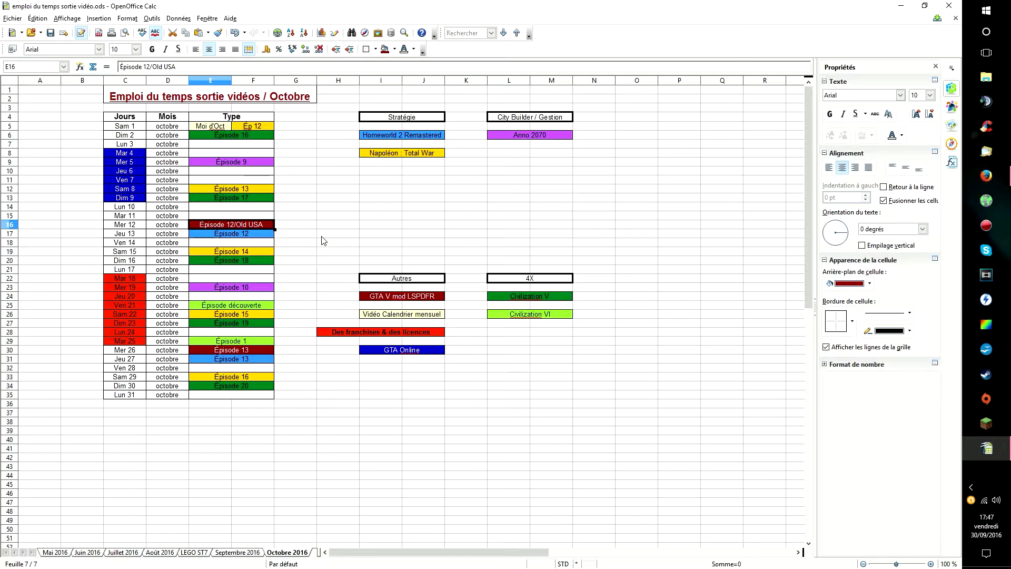
Step: Look through the Août 2016 and Juillet 2016 schedules and return to the Octobre 2016 sheet
left_click(159, 553)
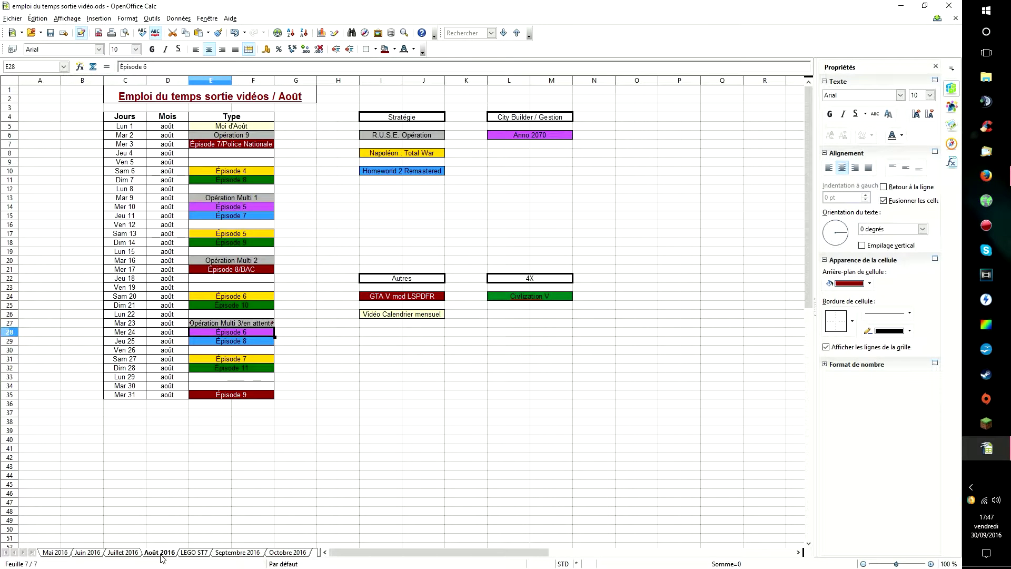
left_click(138, 552)
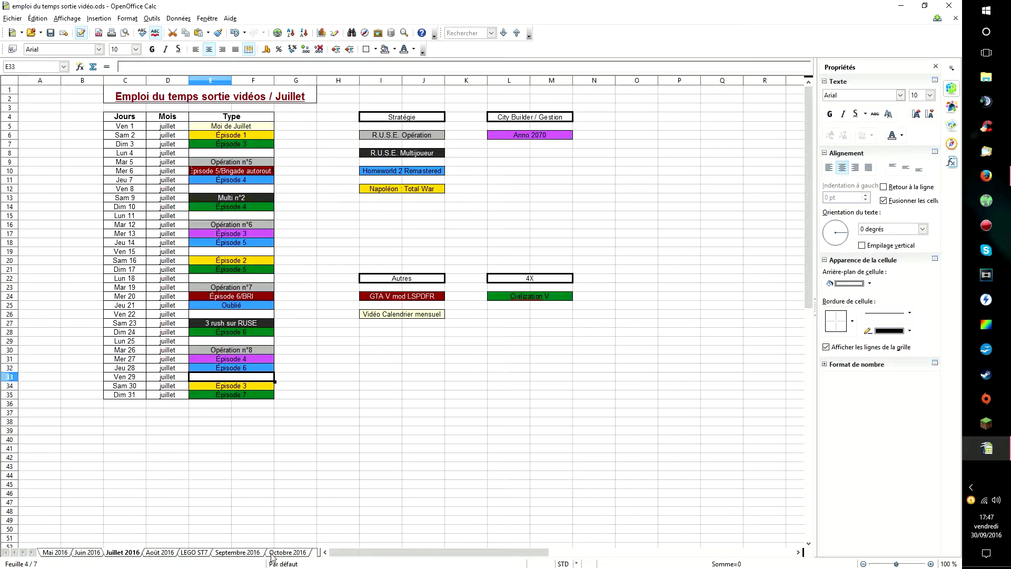
left_click(288, 551)
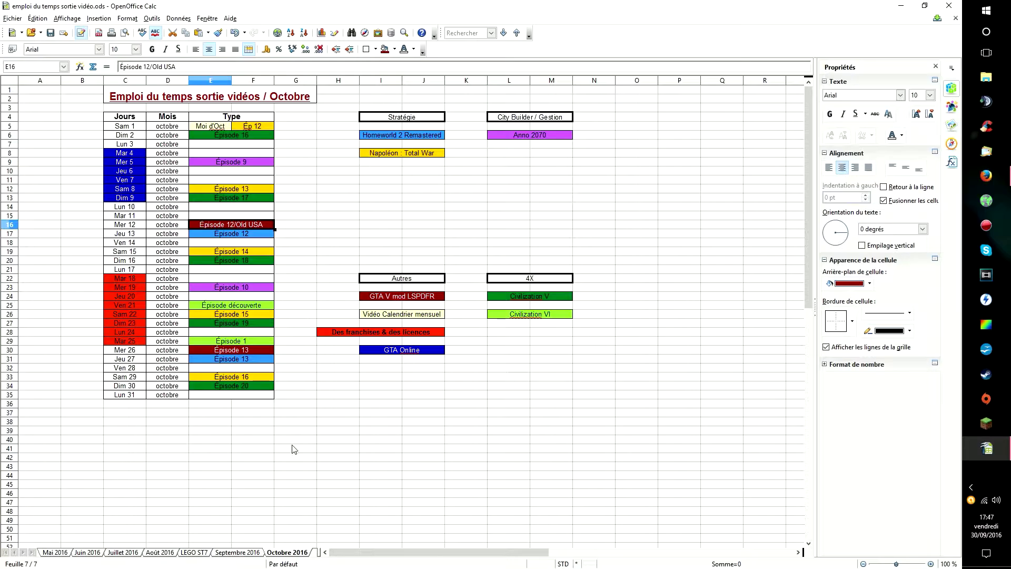
Step: Examine the October entries for Civilization VI, Homeworld 2 Remastered and "Épisode 12/Old USA", as well as the blue date Mar 4
left_click(246, 307)
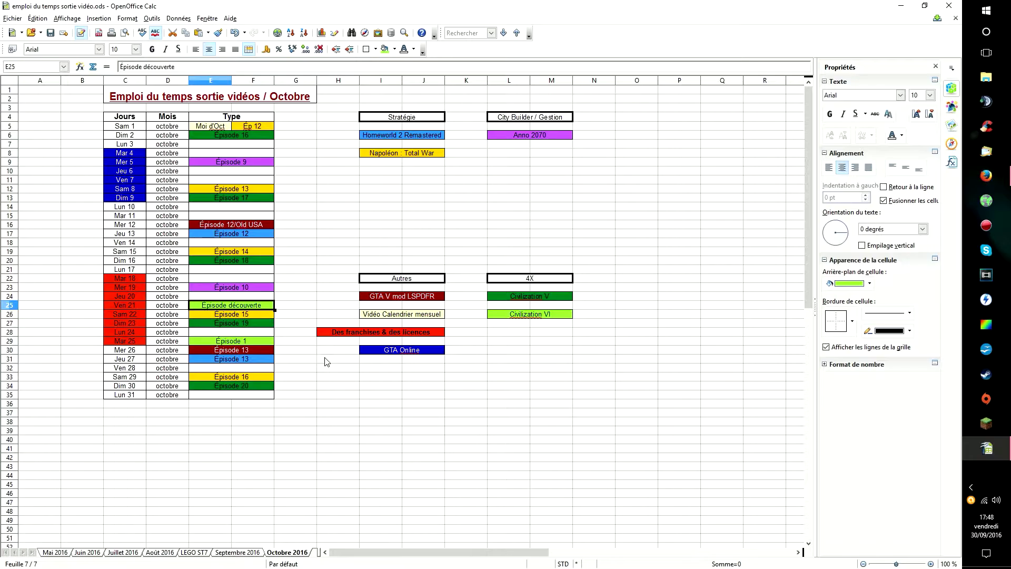
left_click(198, 342)
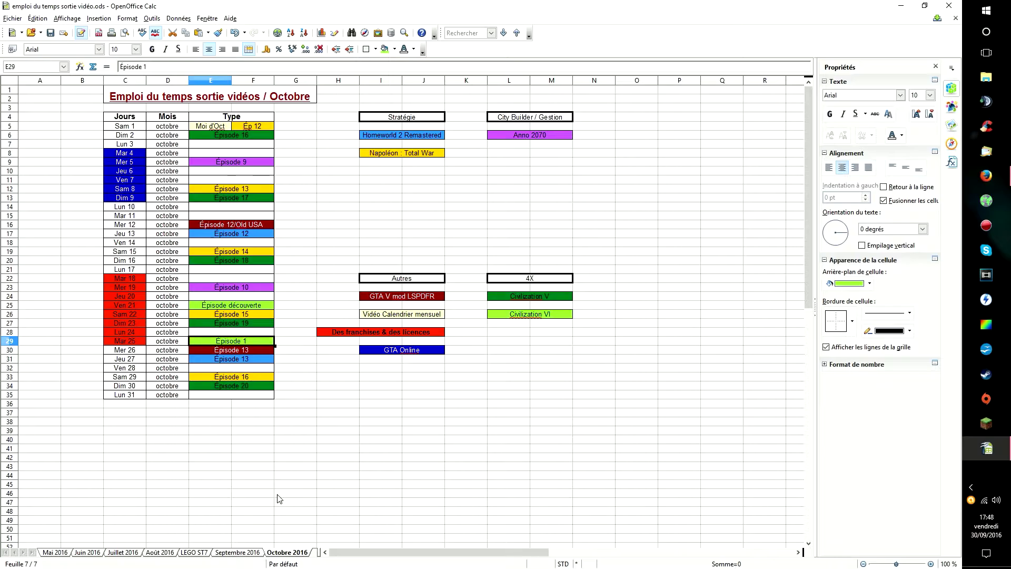
left_click(237, 360)
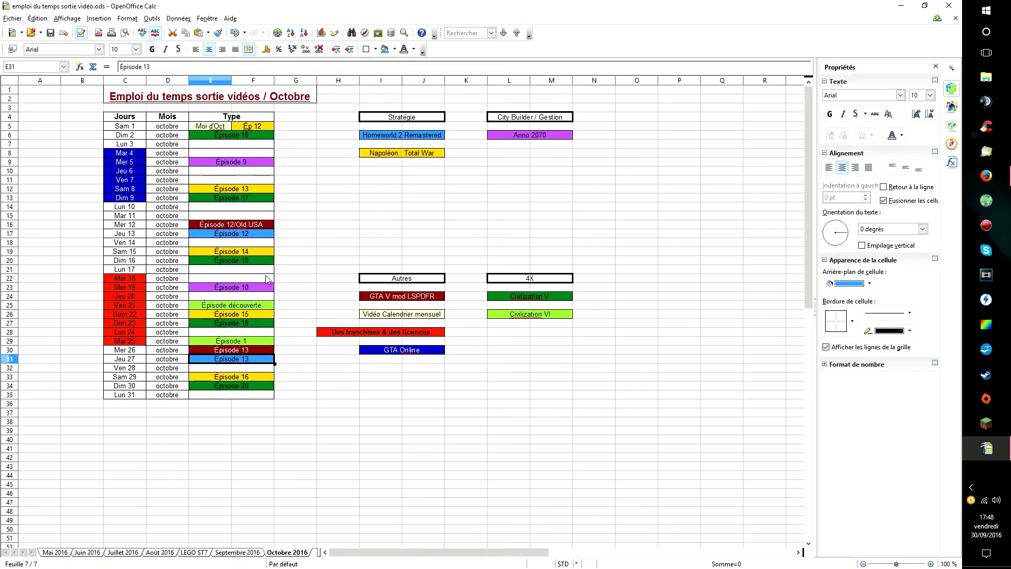
left_click(235, 233)
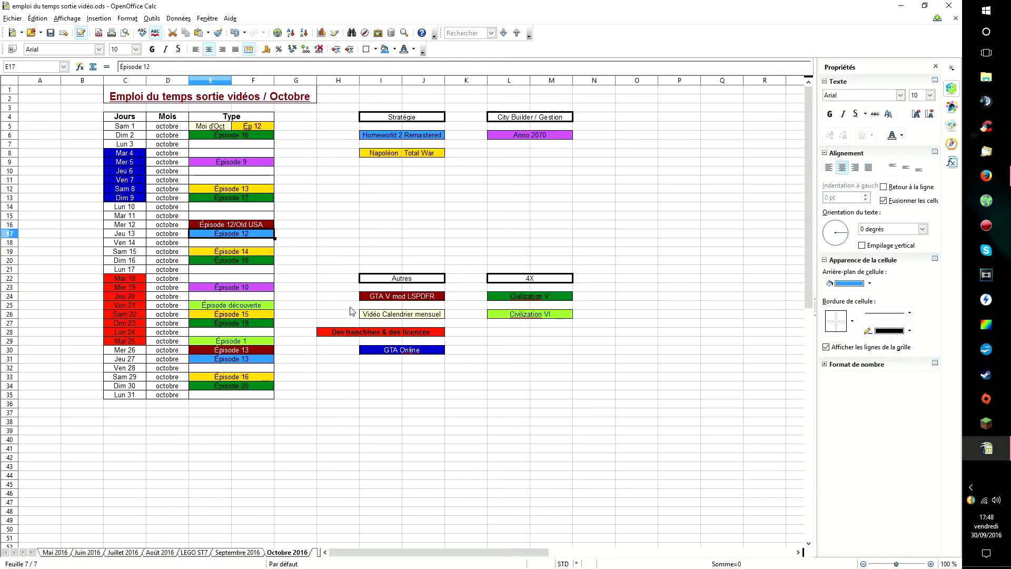
left_click(244, 224)
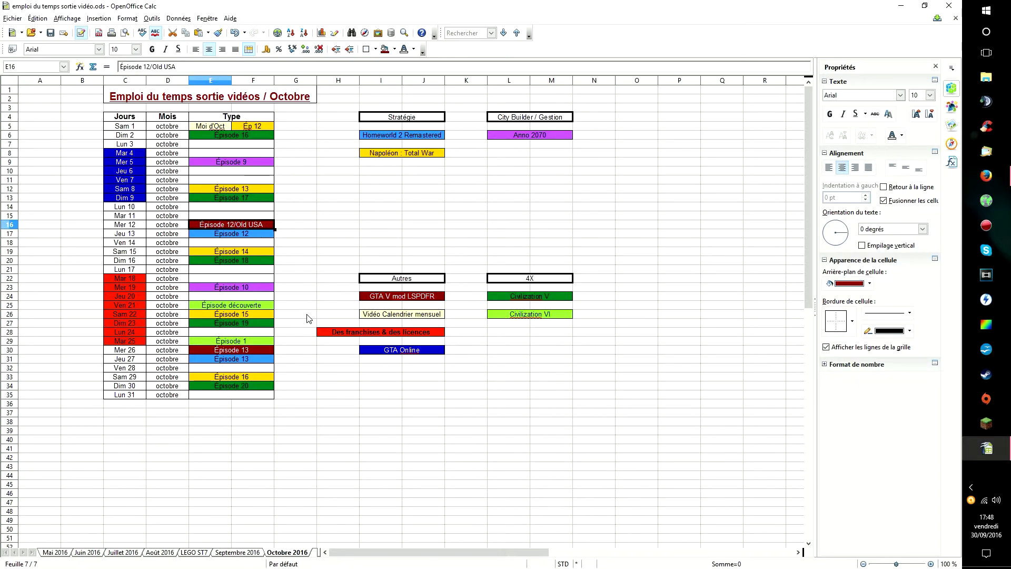
left_click(125, 154)
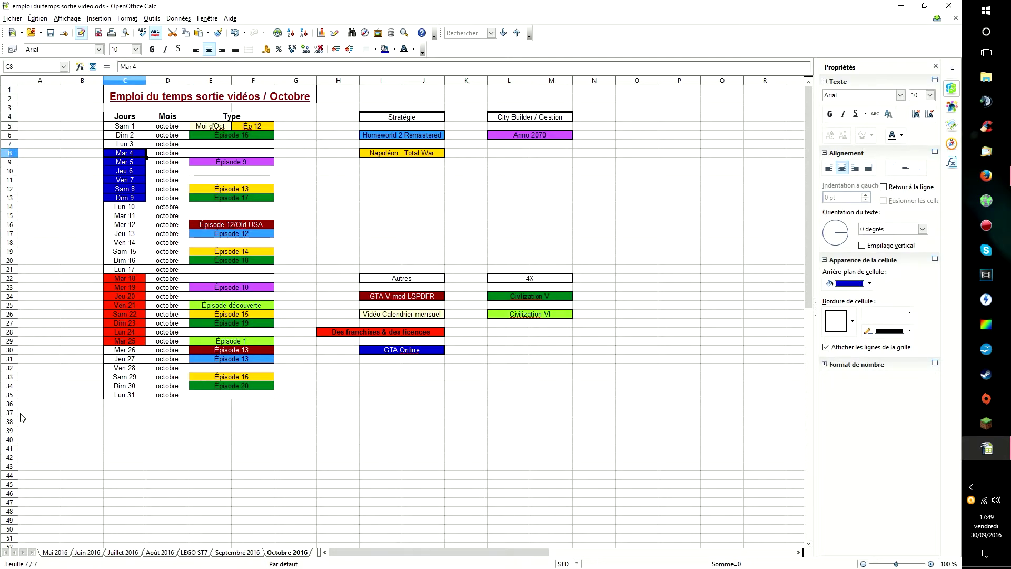